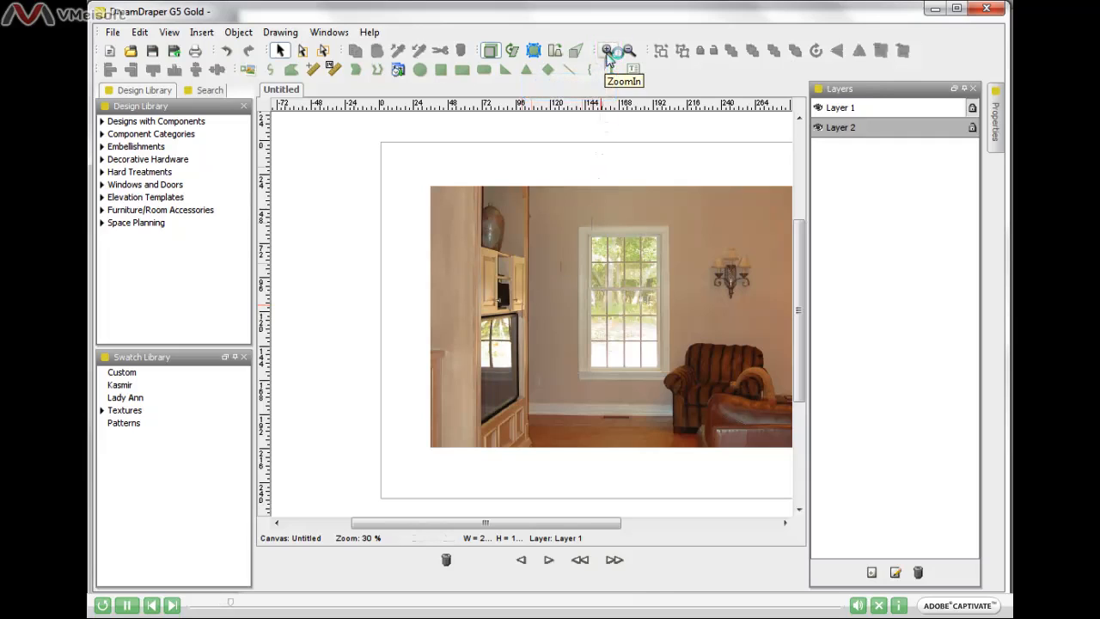
Step: Place Board Swag Design BD2016A from the Swag Designs category of Designs with Components onto the room photo
left_click(607, 52)
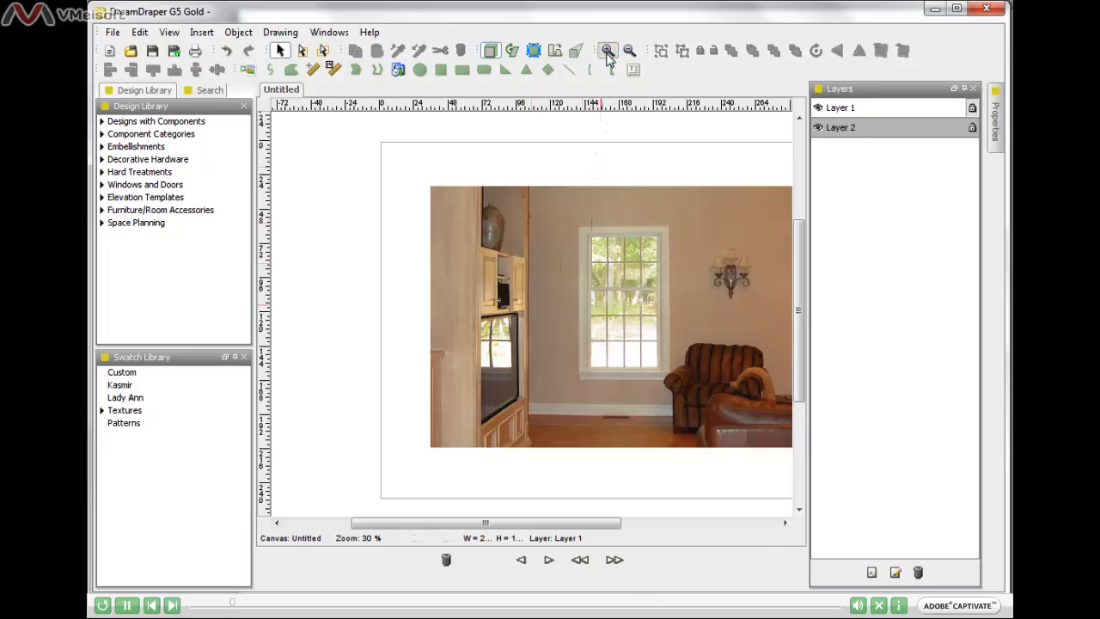
left_click(608, 52)
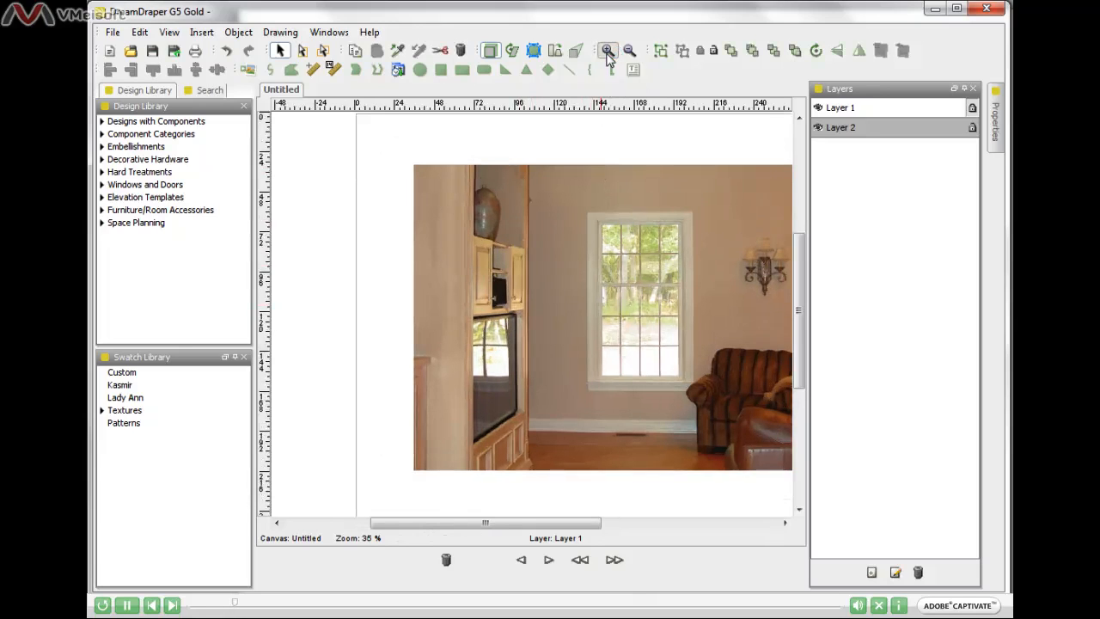
left_click(607, 51)
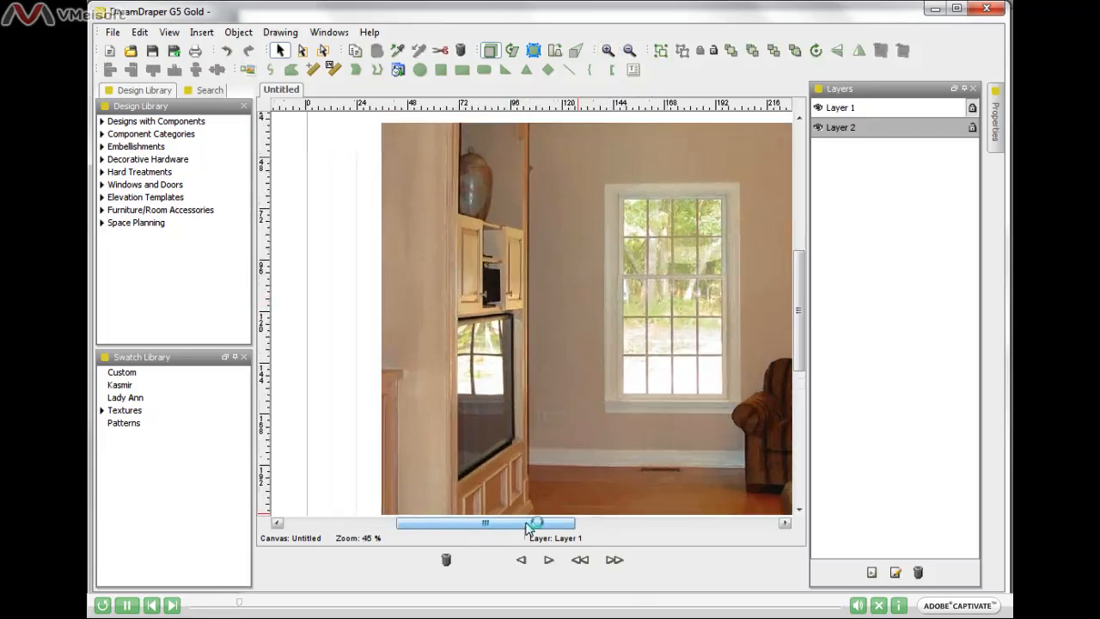
left_click_drag(526, 529, 554, 527)
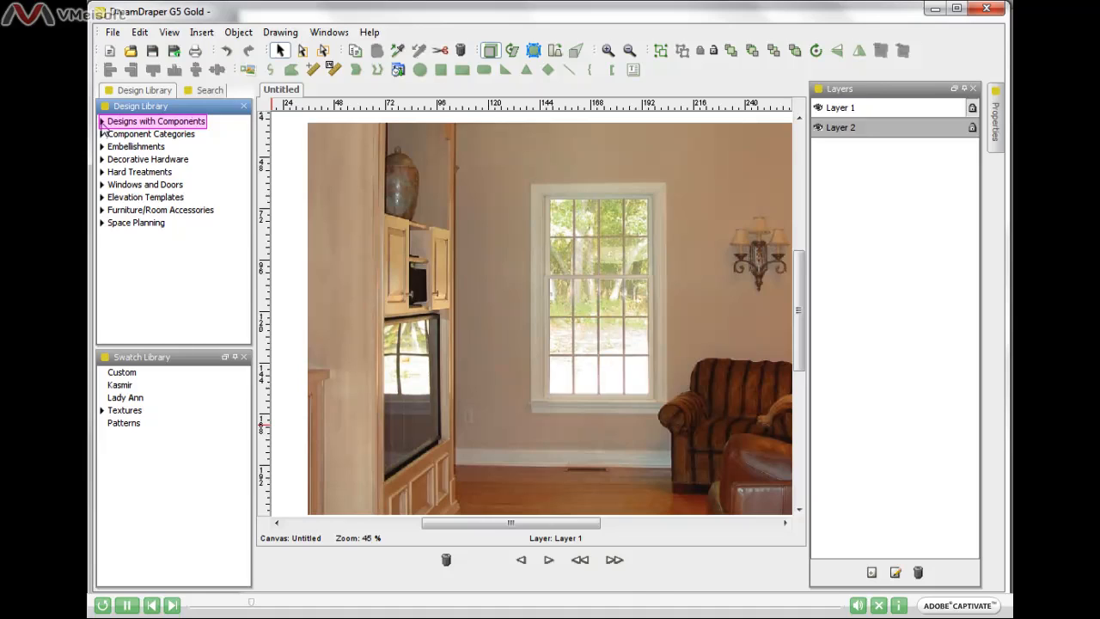
left_click(103, 123)
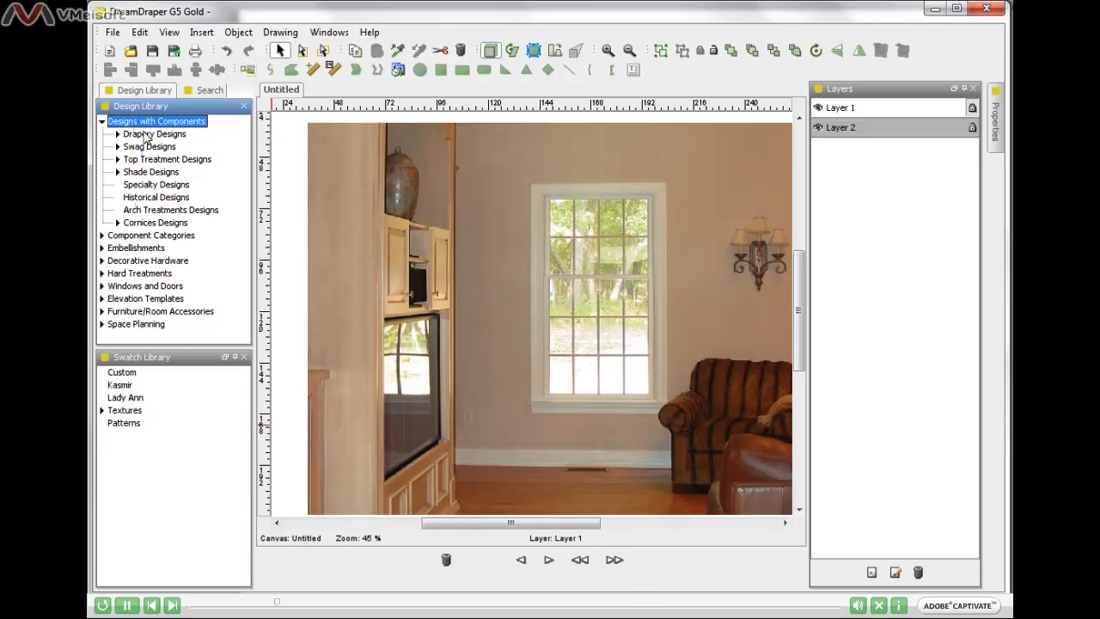
left_click(118, 147)
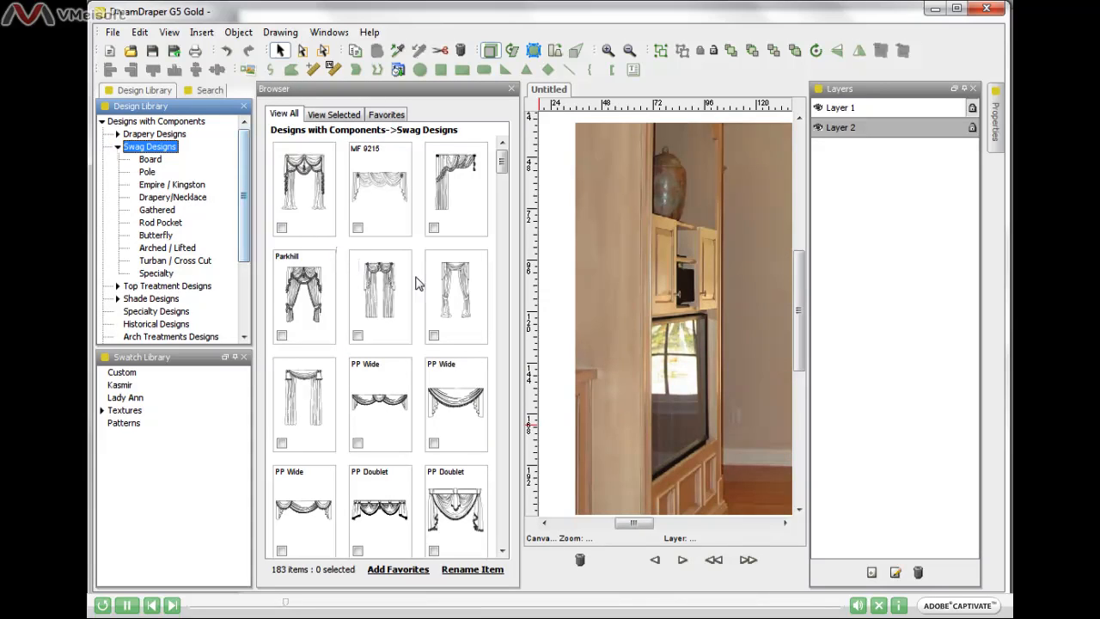
left_click(459, 289)
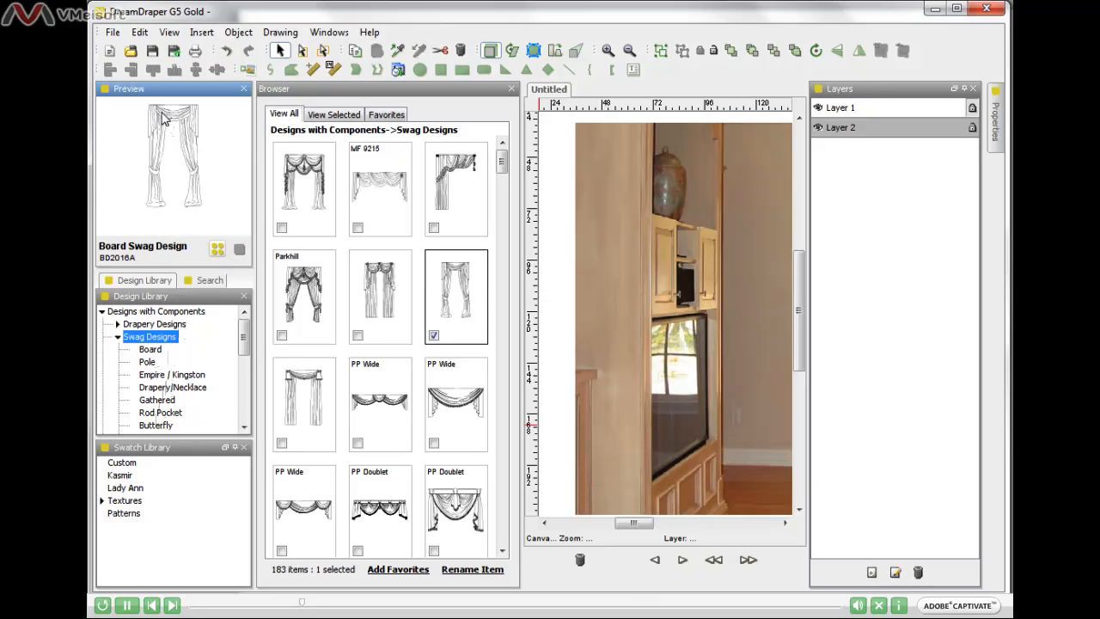
mouse_move(163, 118)
left_mouse_down()
mouse_move(316, 201)
mouse_move(499, 277)
mouse_move(648, 293)
left_mouse_up()
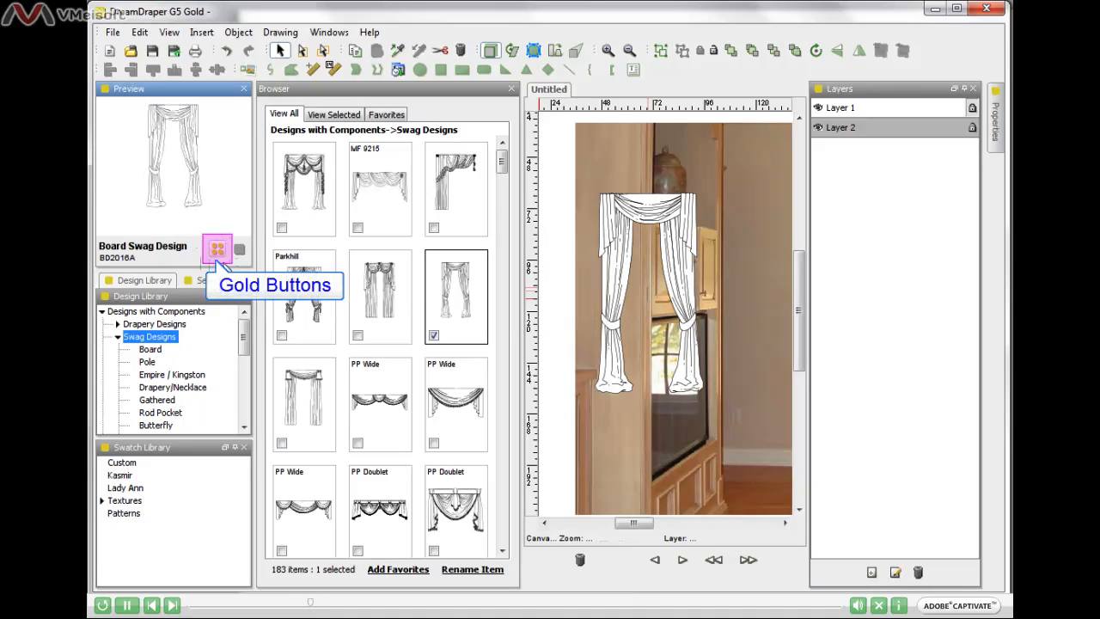
Step: View the individual component pieces of the Board Swag Design, and close the library browser
left_click(219, 253)
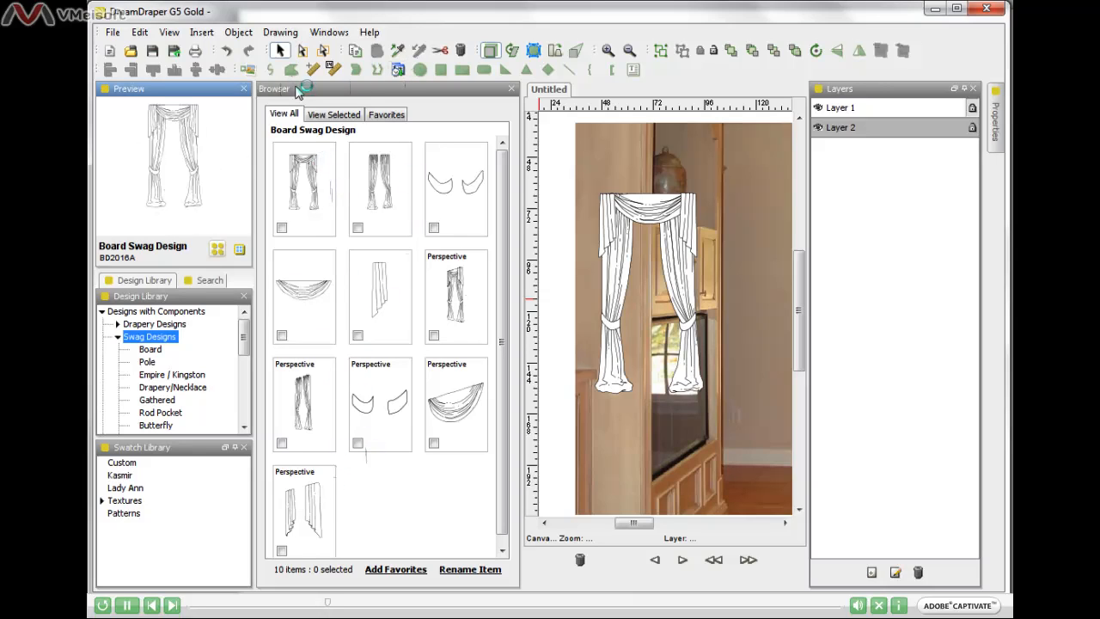
left_click(414, 86)
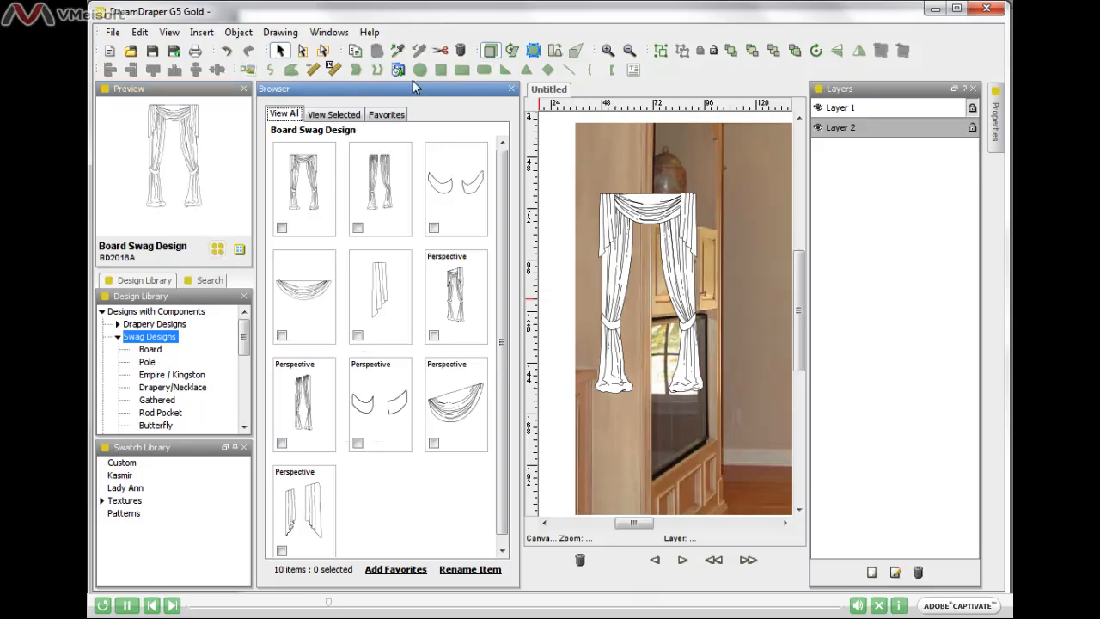
left_click(513, 89)
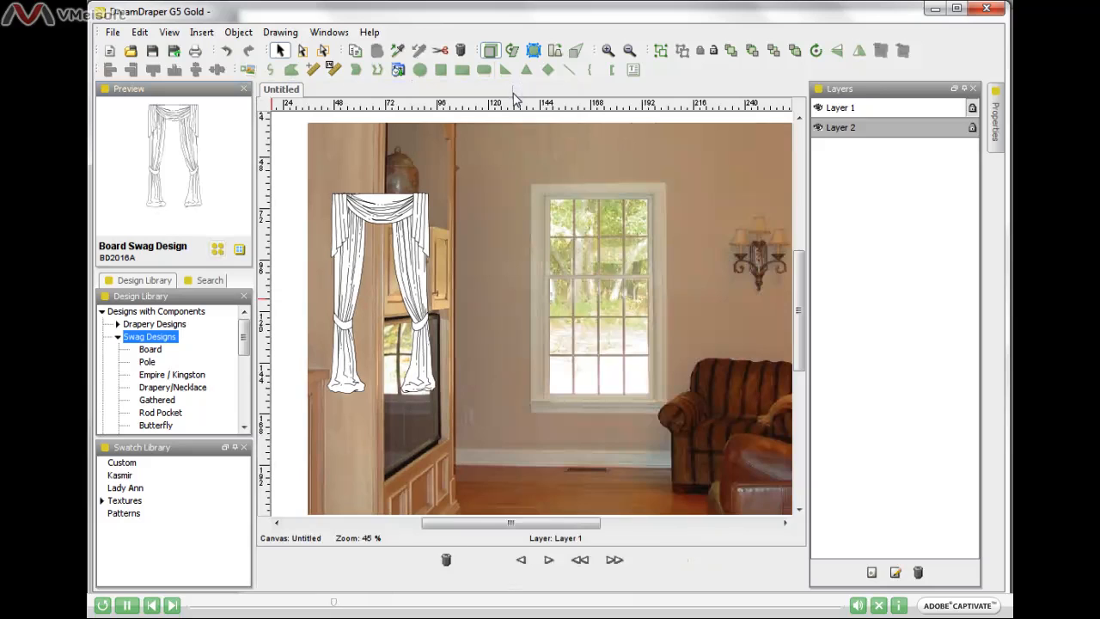
Step: Move the swag design over the window, enlarge it to reach the floor, and nudge it slightly right to center it
left_click(416, 246)
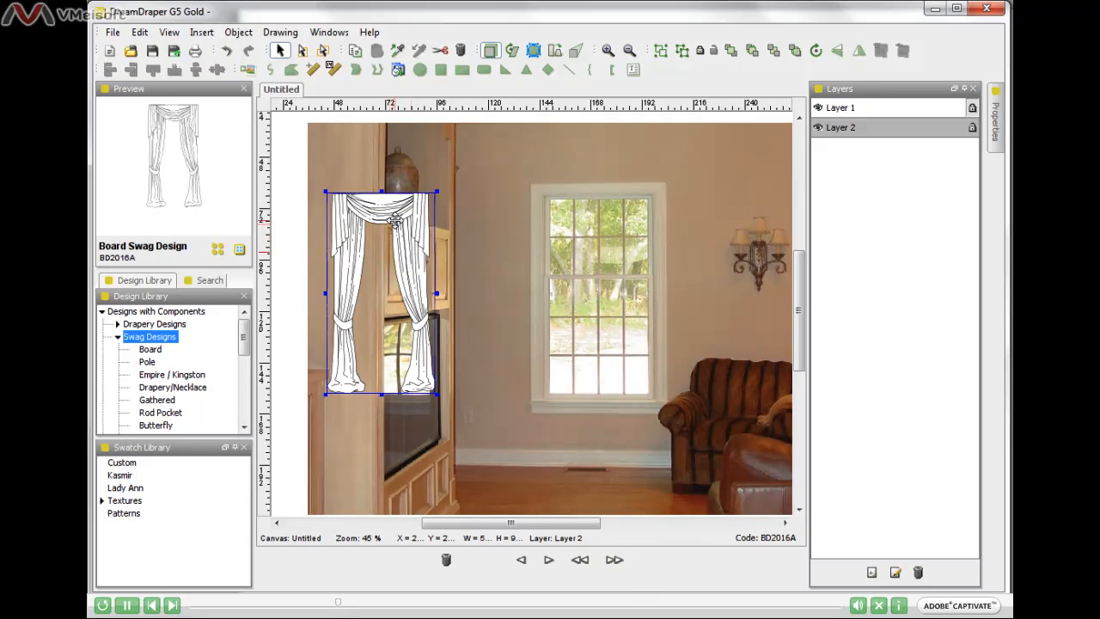
left_click_drag(395, 221, 576, 192)
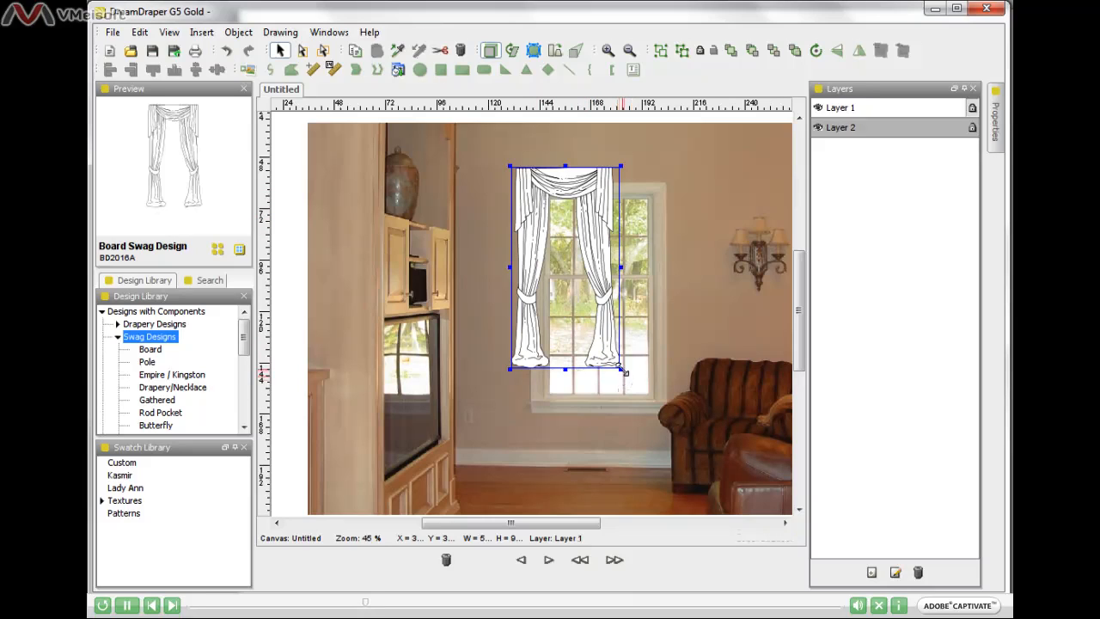
left_click_drag(623, 370, 680, 426)
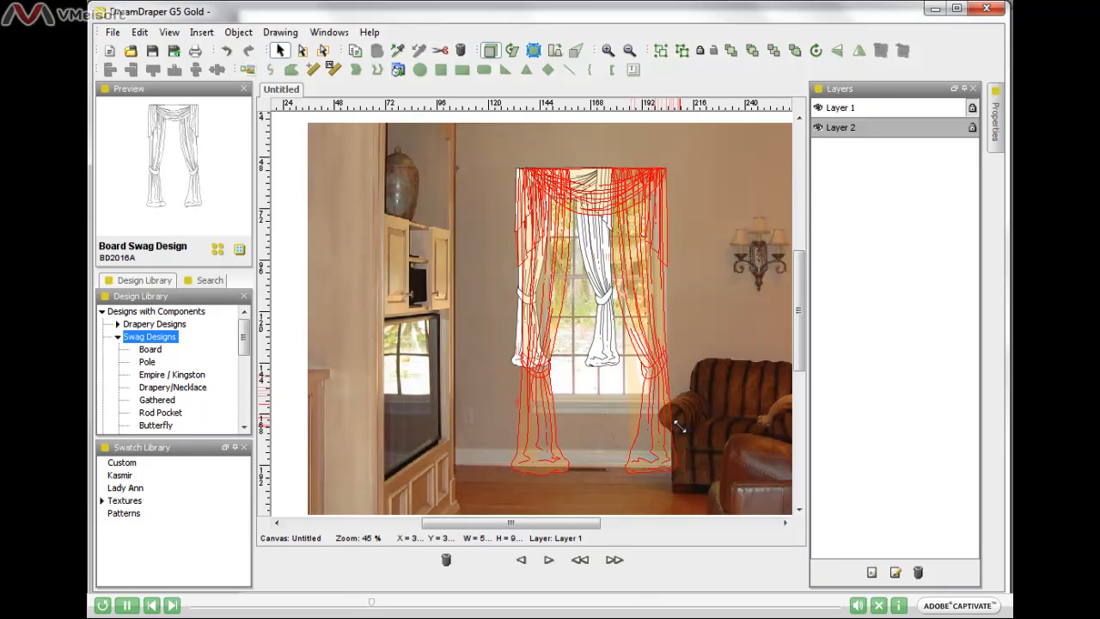
left_click_drag(680, 426, 682, 427)
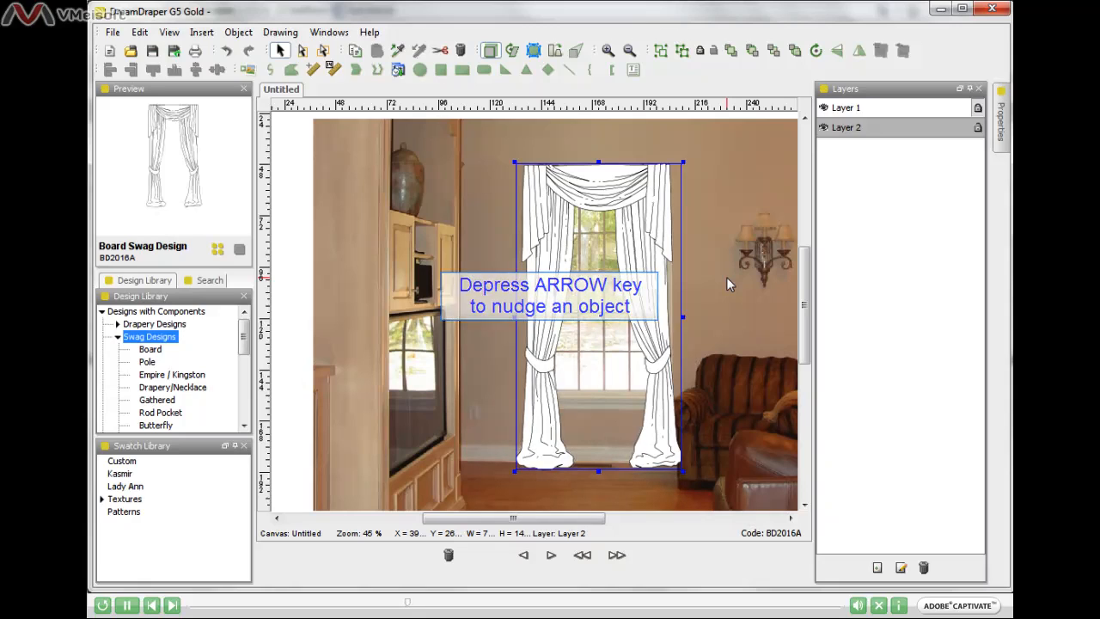
key("Right")
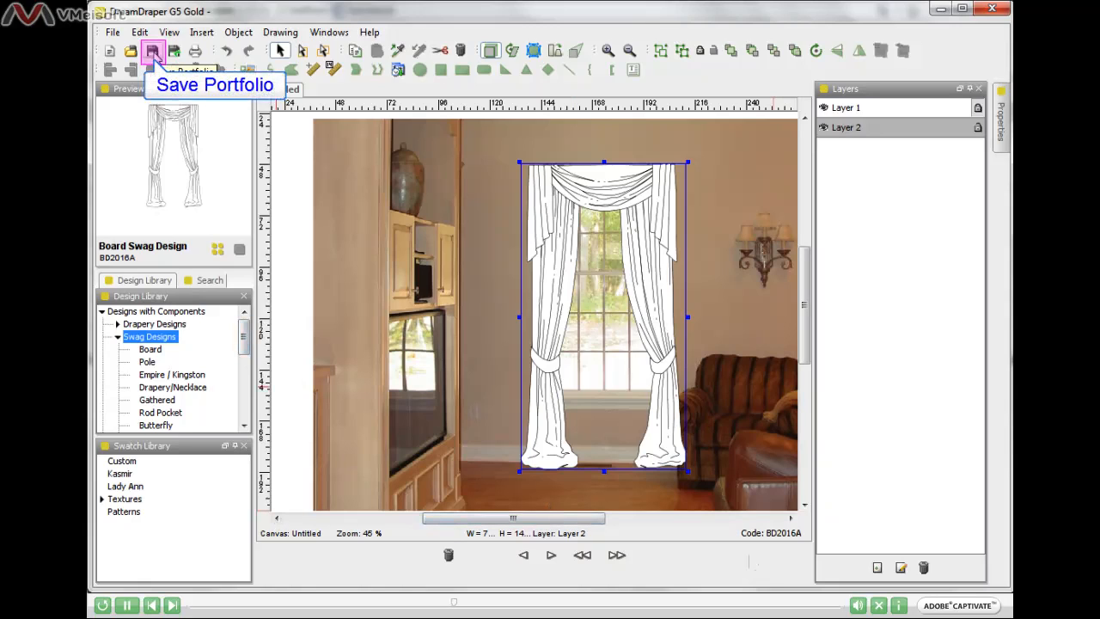
Step: Save the portfolio as design-on-photo in the DD Design Files folder
left_click(112, 34)
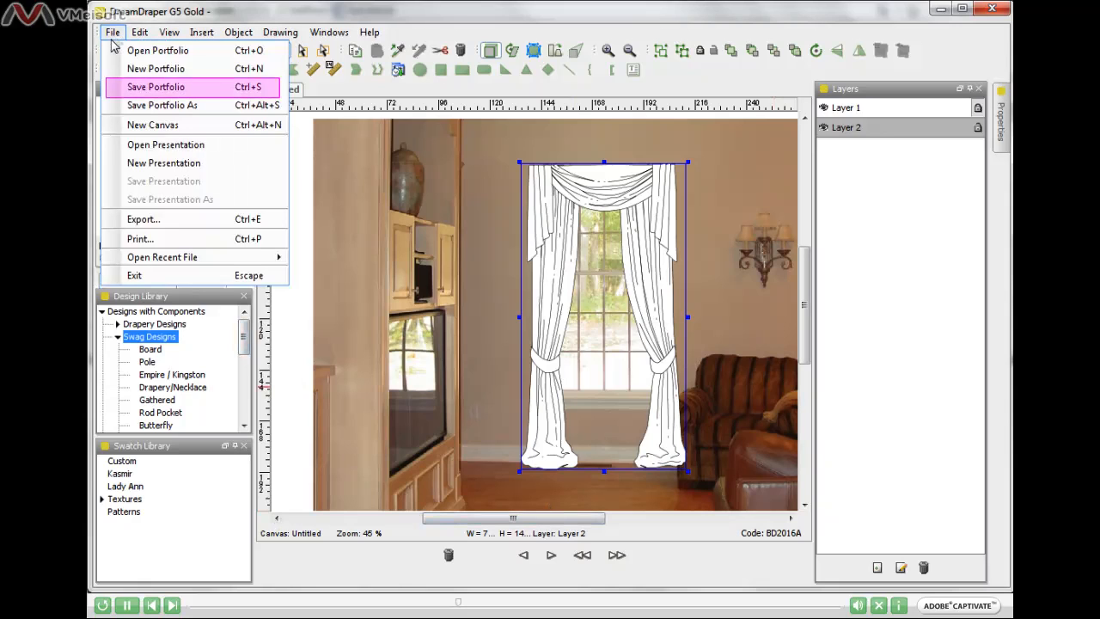
left_click(197, 91)
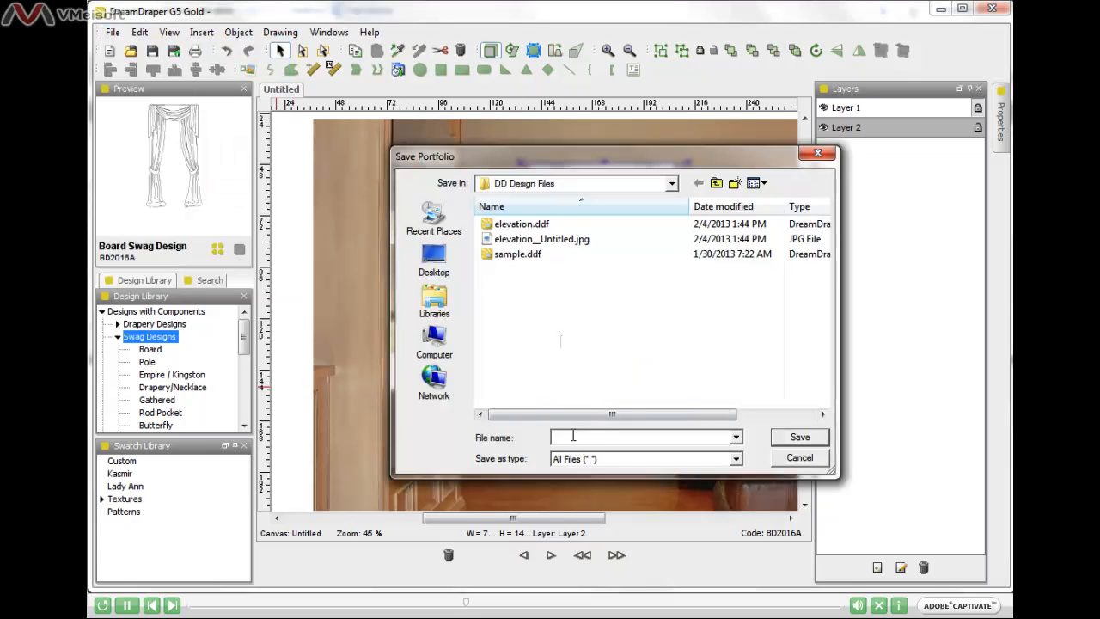
type("design-")
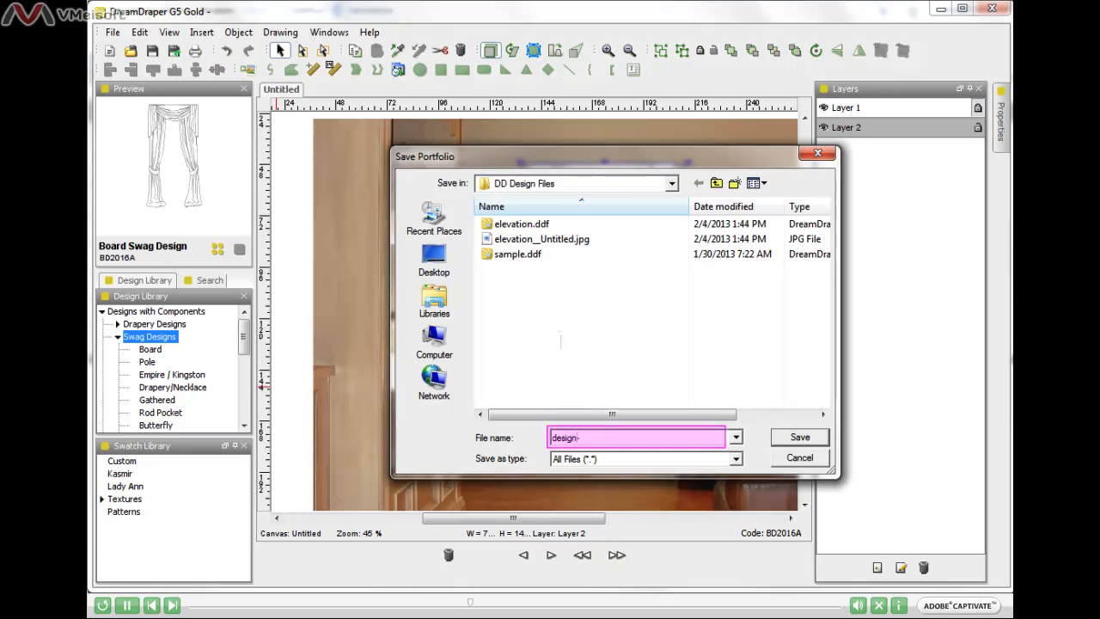
type("on-")
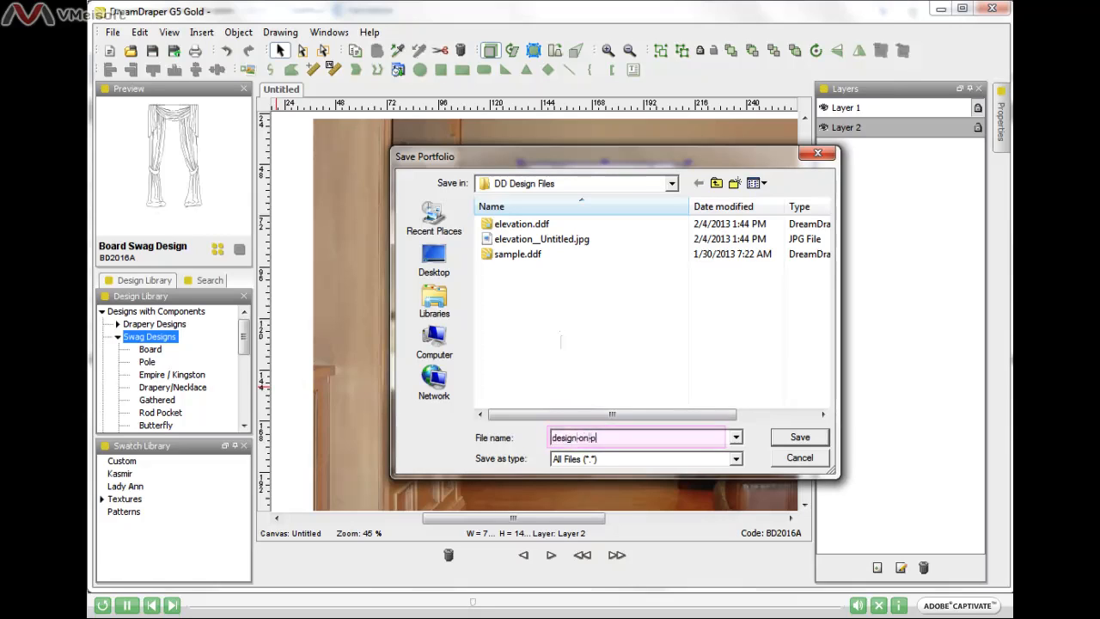
type("photo")
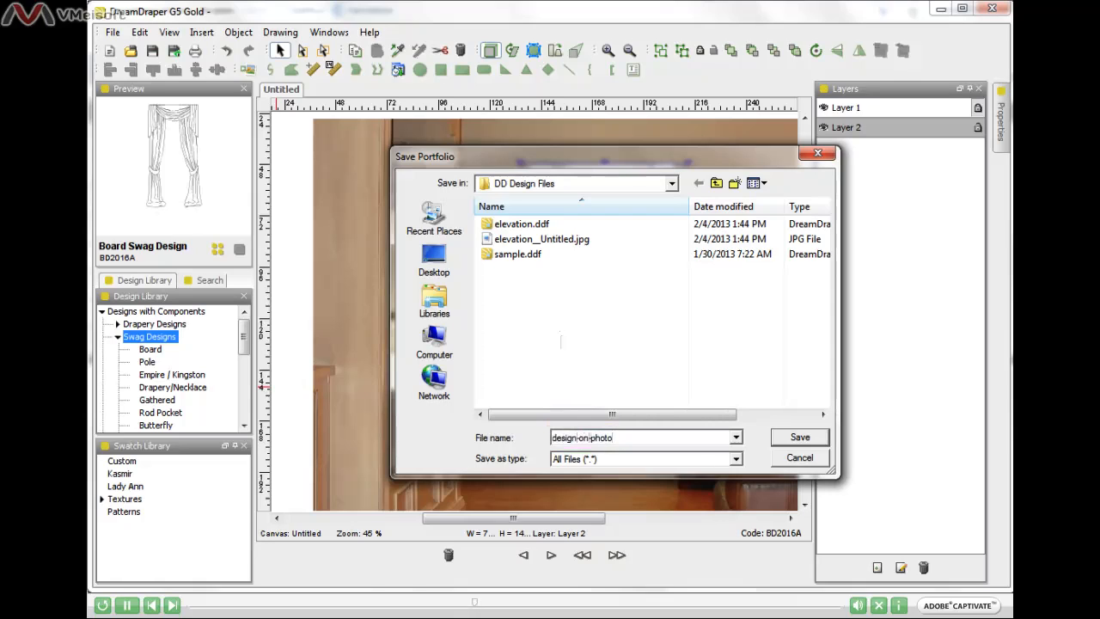
left_click(801, 438)
left_click(802, 438)
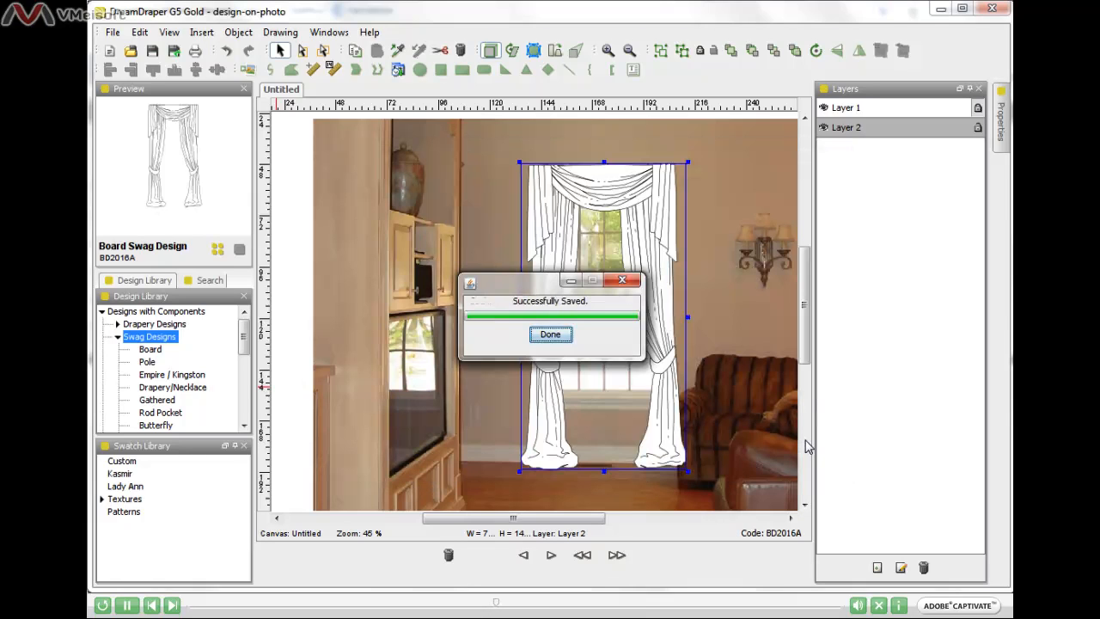
left_click(551, 335)
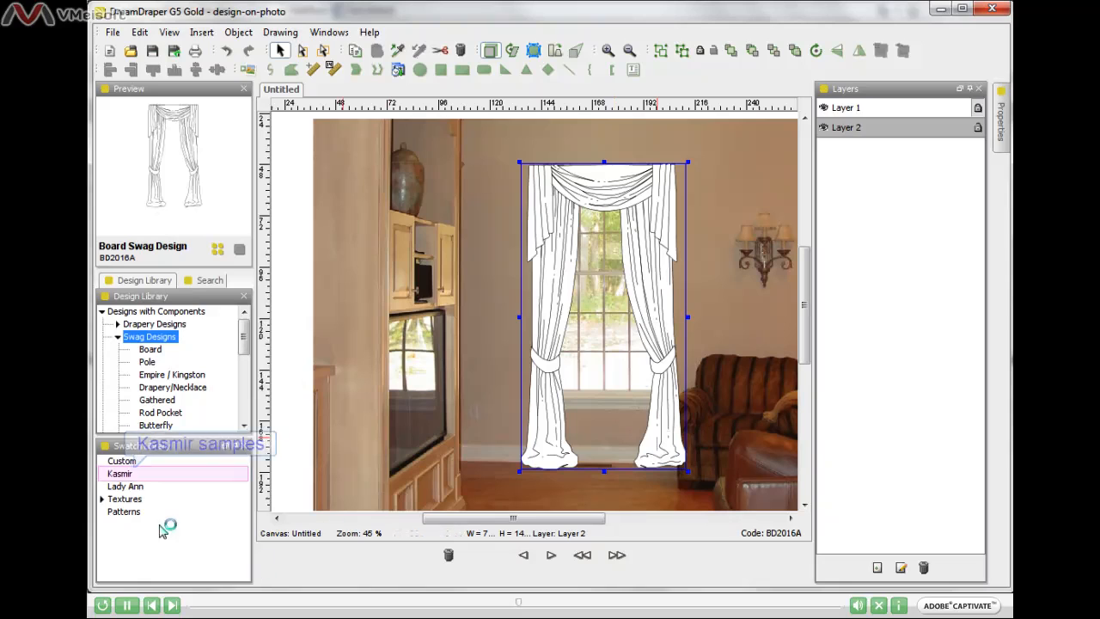
Step: Fill the whole drapery design with the Lady Ann fabric swatch Cartwheel by Jay Yang, and close the swatch browser
left_click(125, 474)
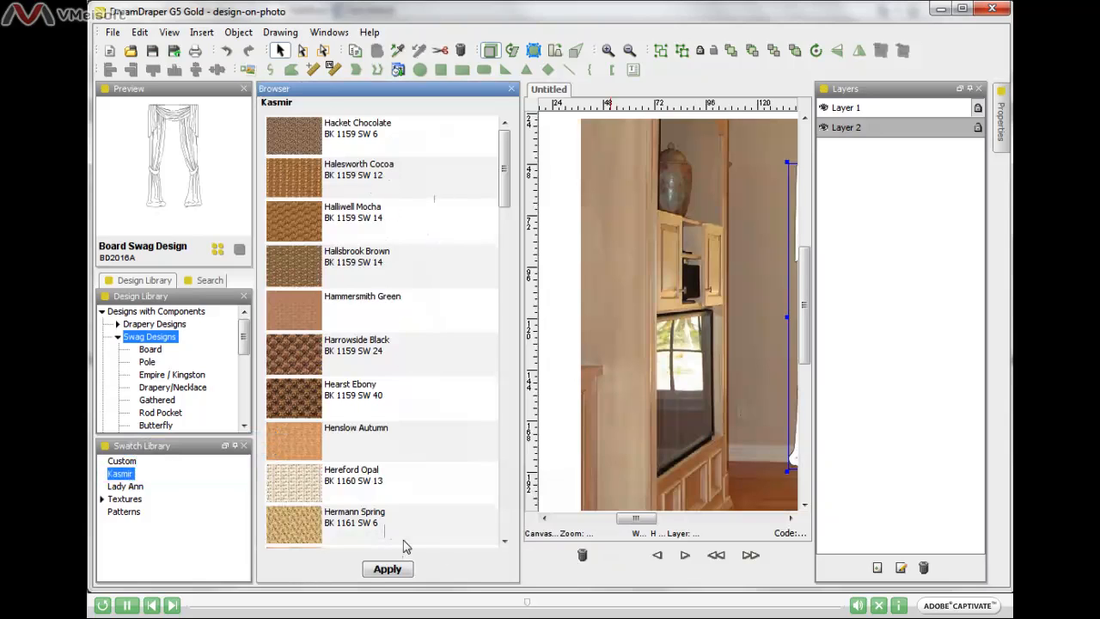
left_click(136, 488)
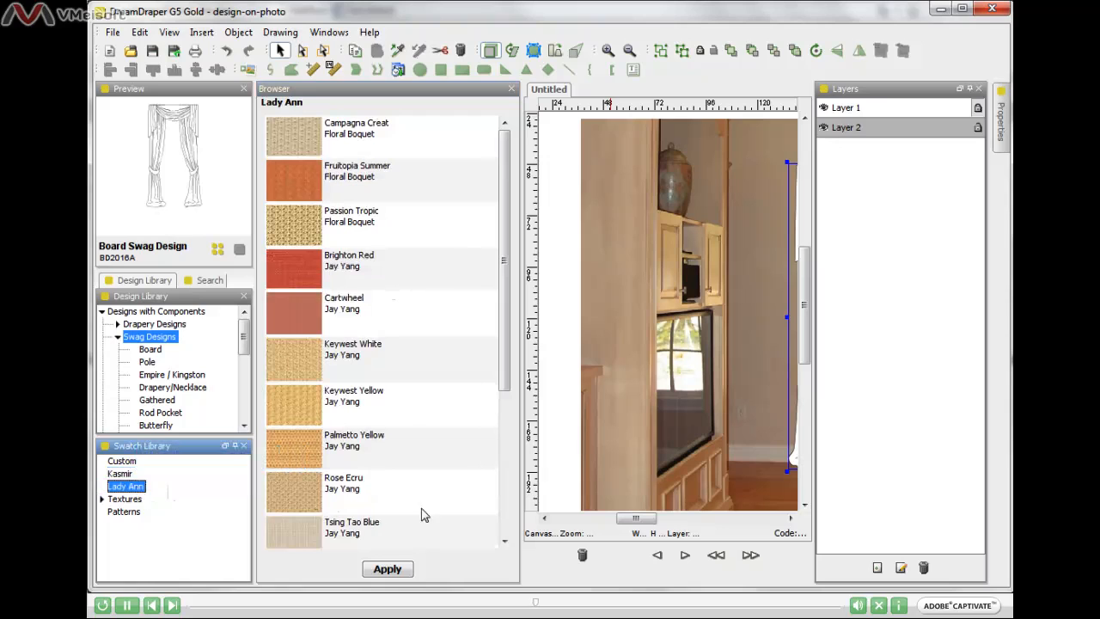
left_click_drag(641, 523, 668, 519)
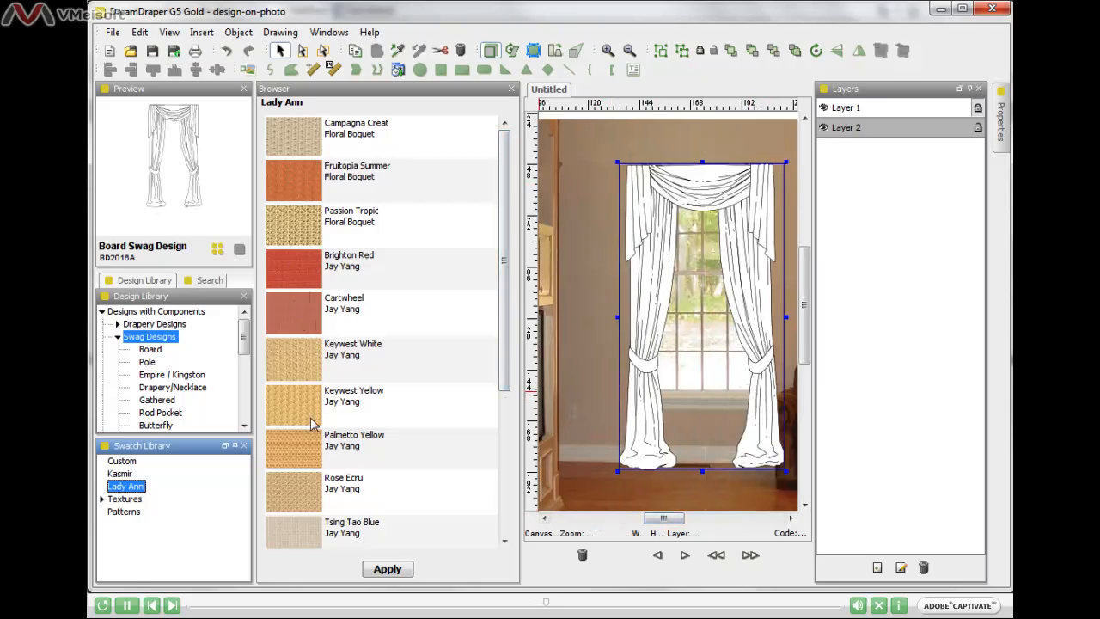
left_click(302, 312)
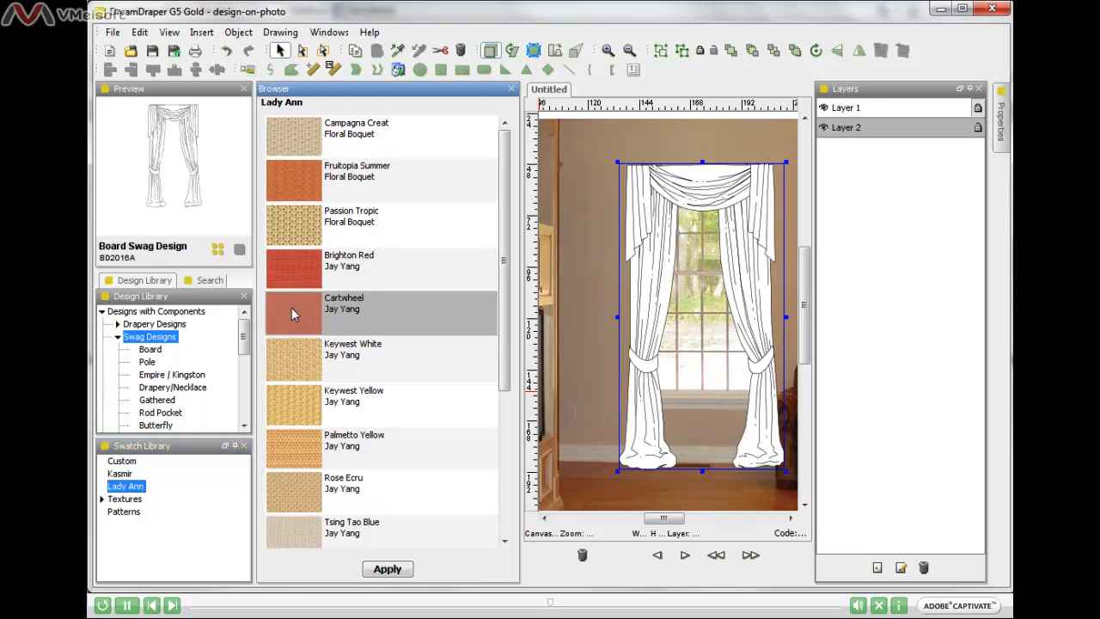
double_click(292, 318)
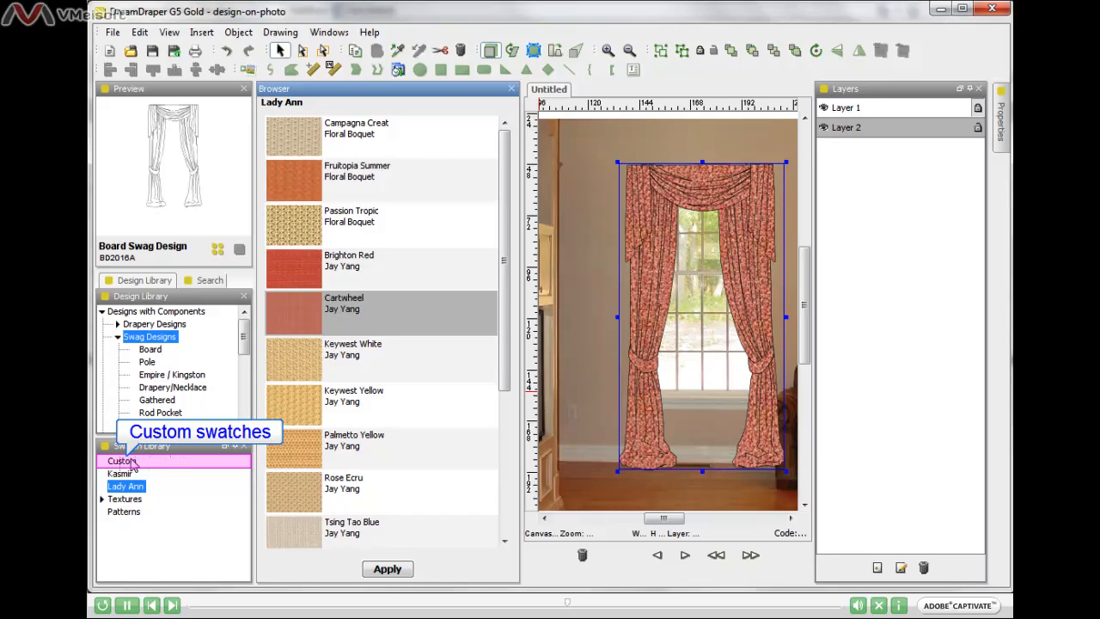
left_click(512, 89)
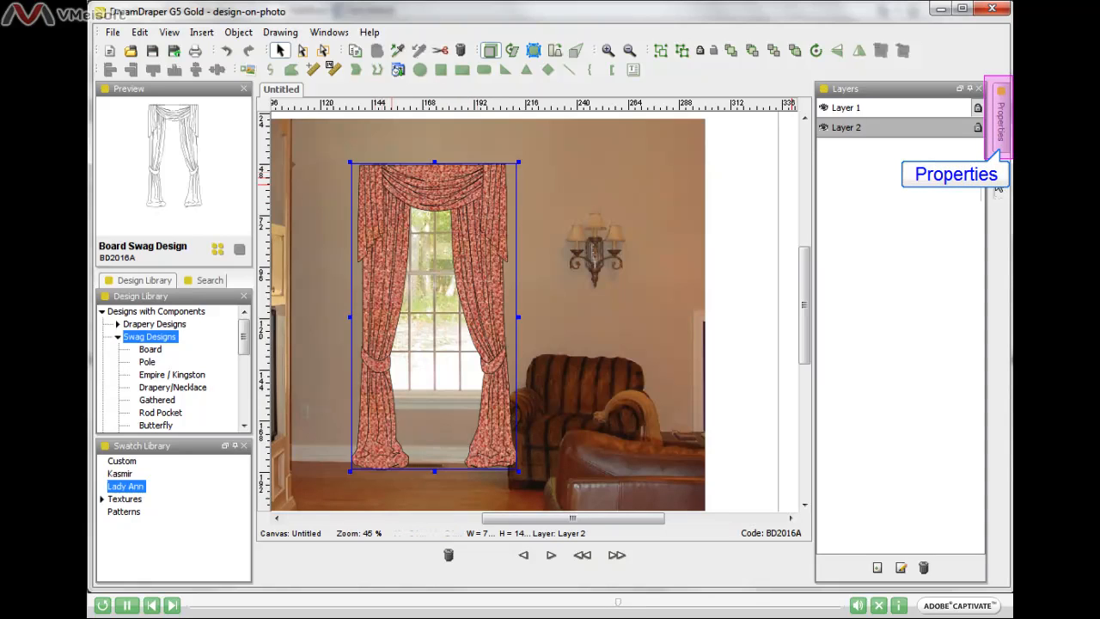
Step: Show the drapery's Properties, pin them open above the layers list, and widen the docked area slightly
left_click(1000, 123)
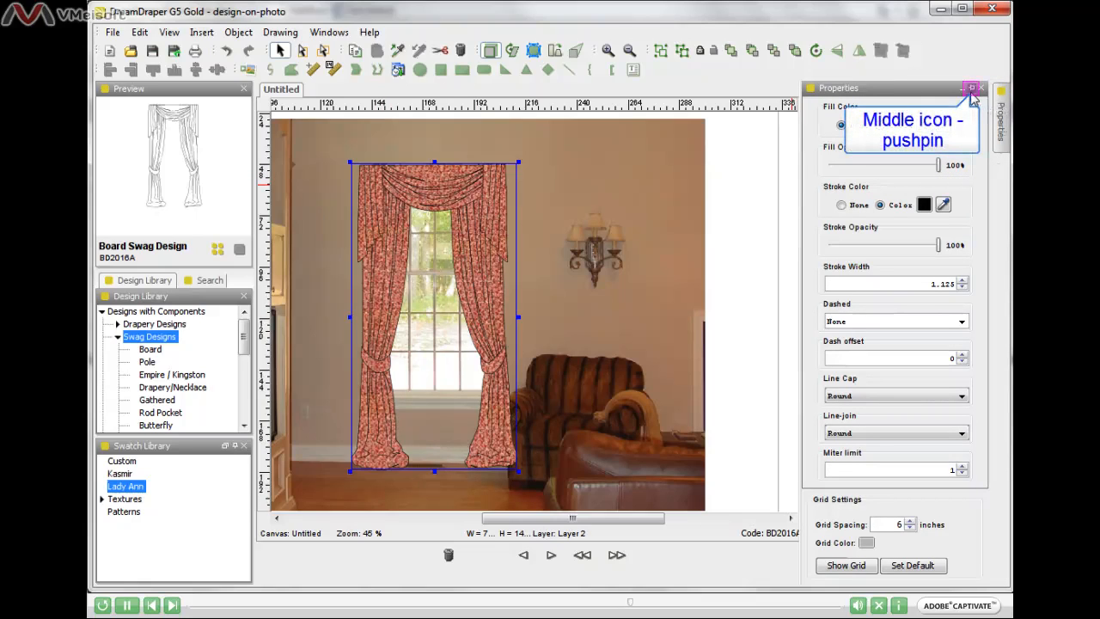
left_click(972, 88)
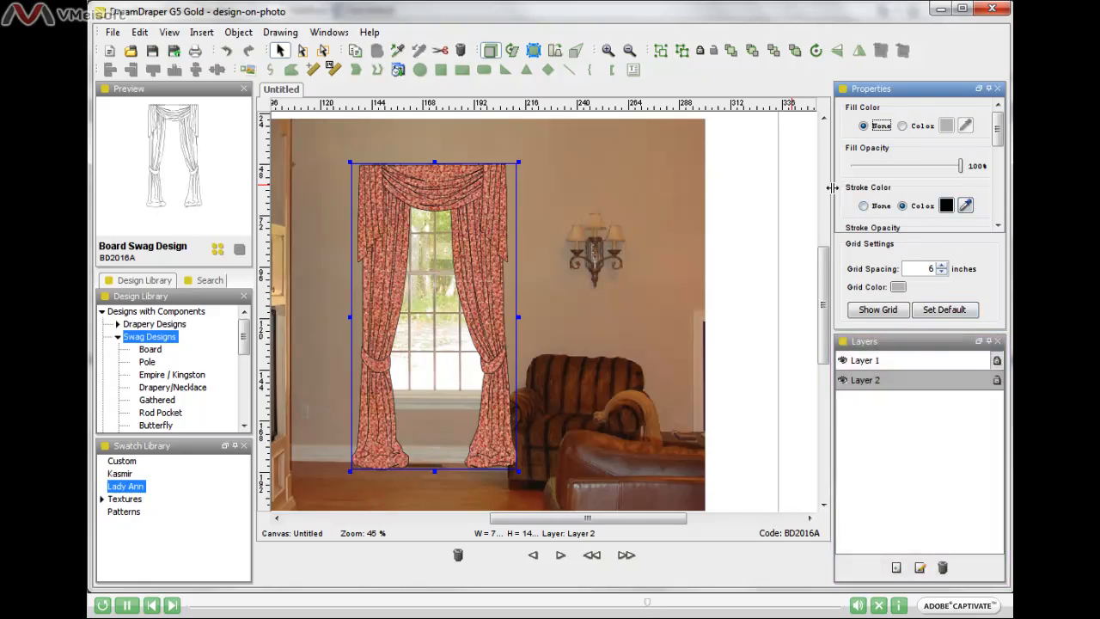
left_click_drag(832, 188, 817, 188)
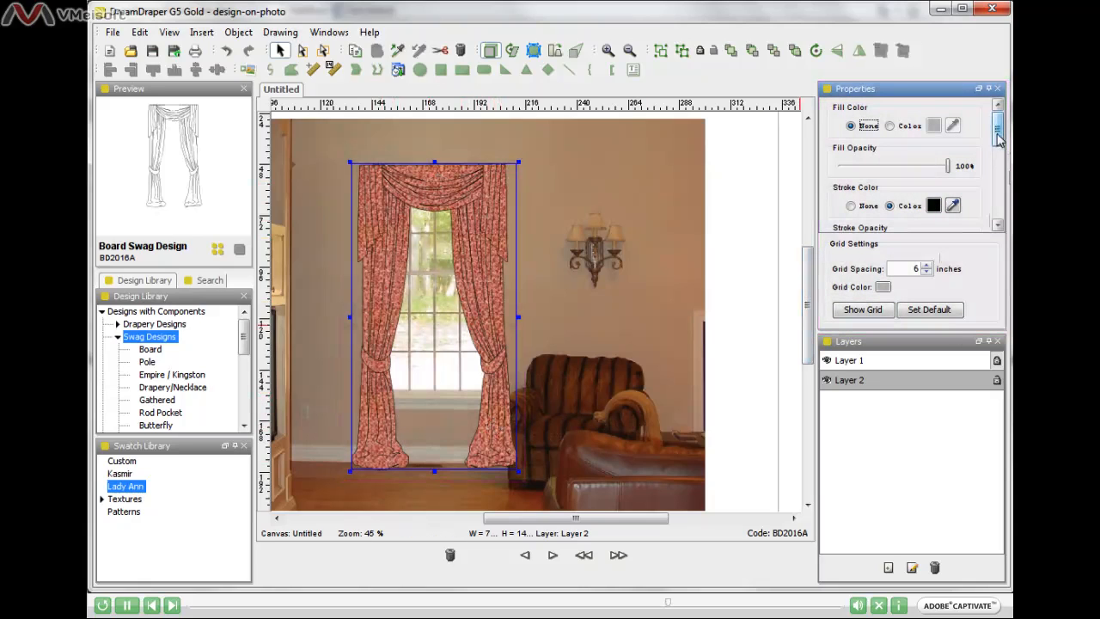
Step: Set the drapery design's stroke width to 2.125
left_click_drag(999, 132, 999, 157)
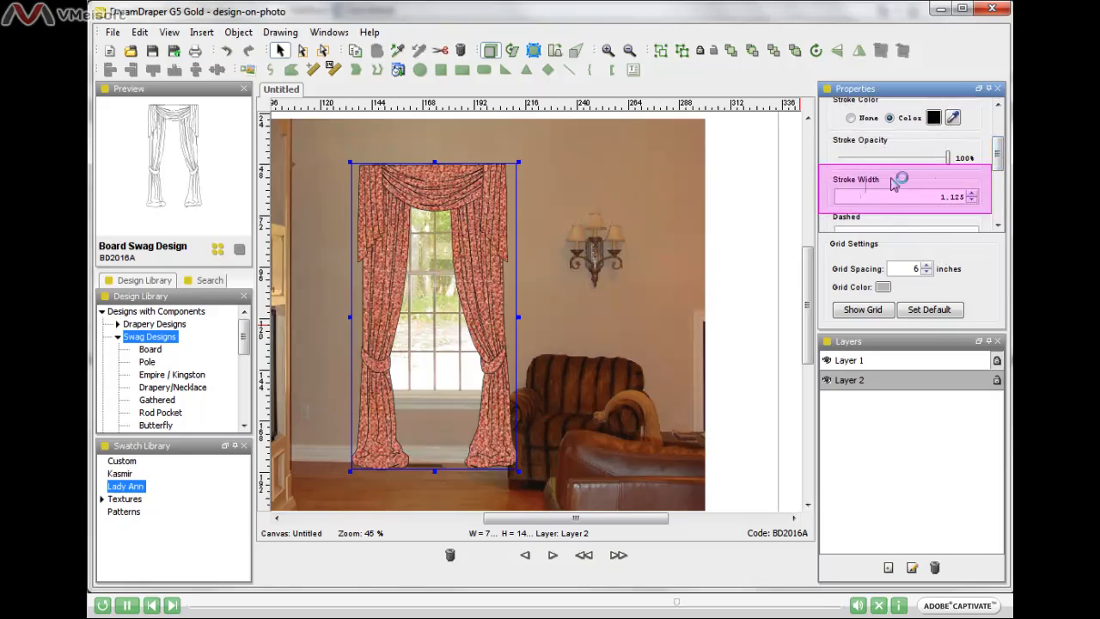
left_click(973, 193)
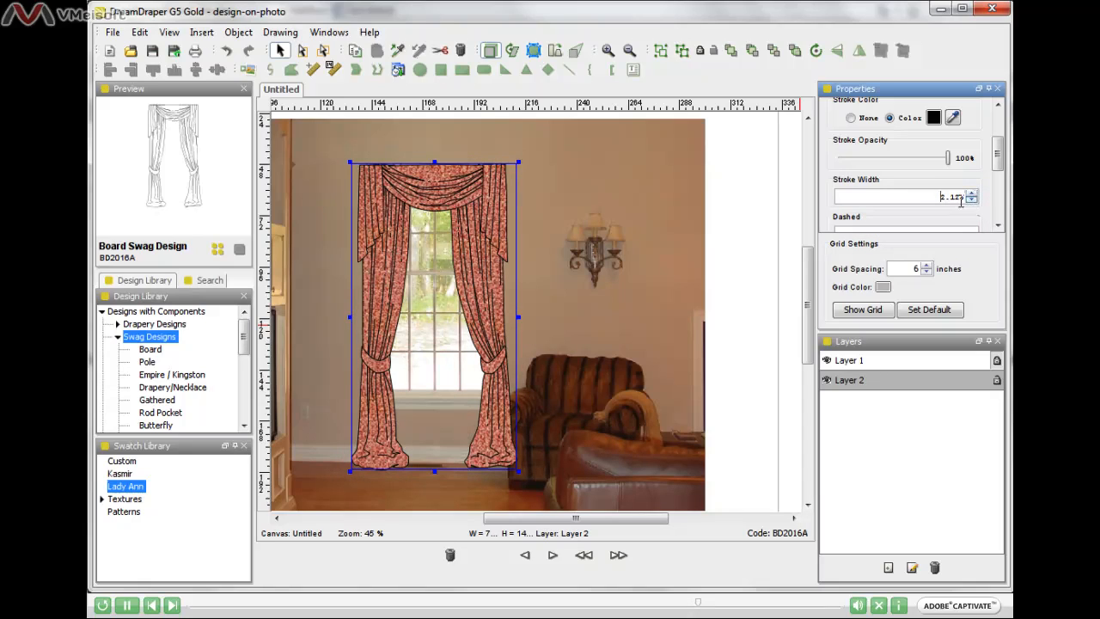
left_click(931, 197)
left_click_drag(931, 197, 969, 198)
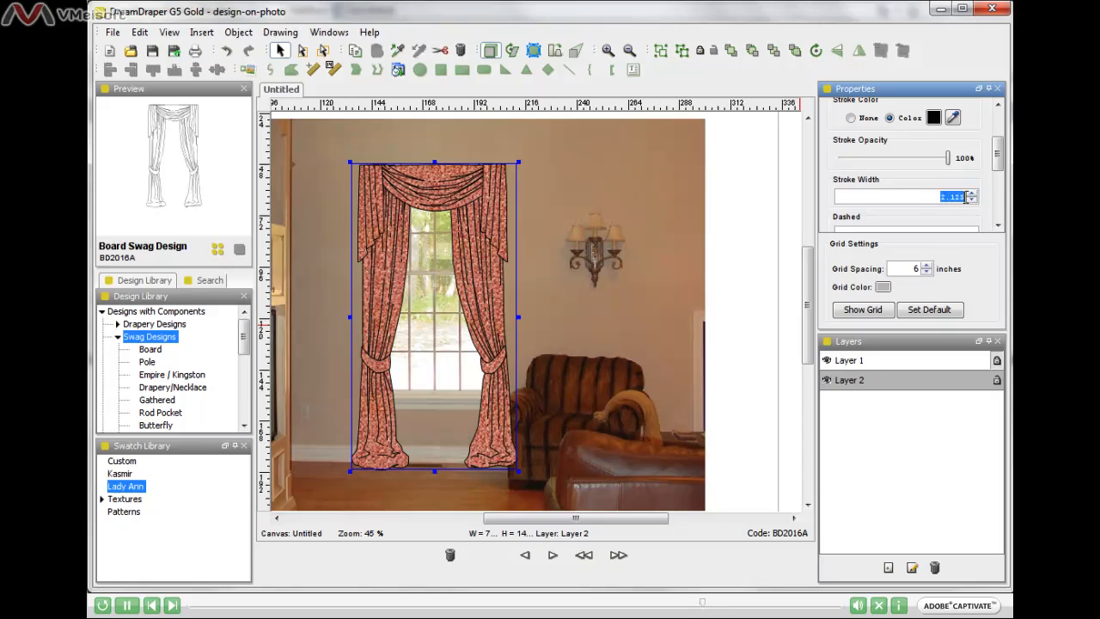
left_click(965, 197)
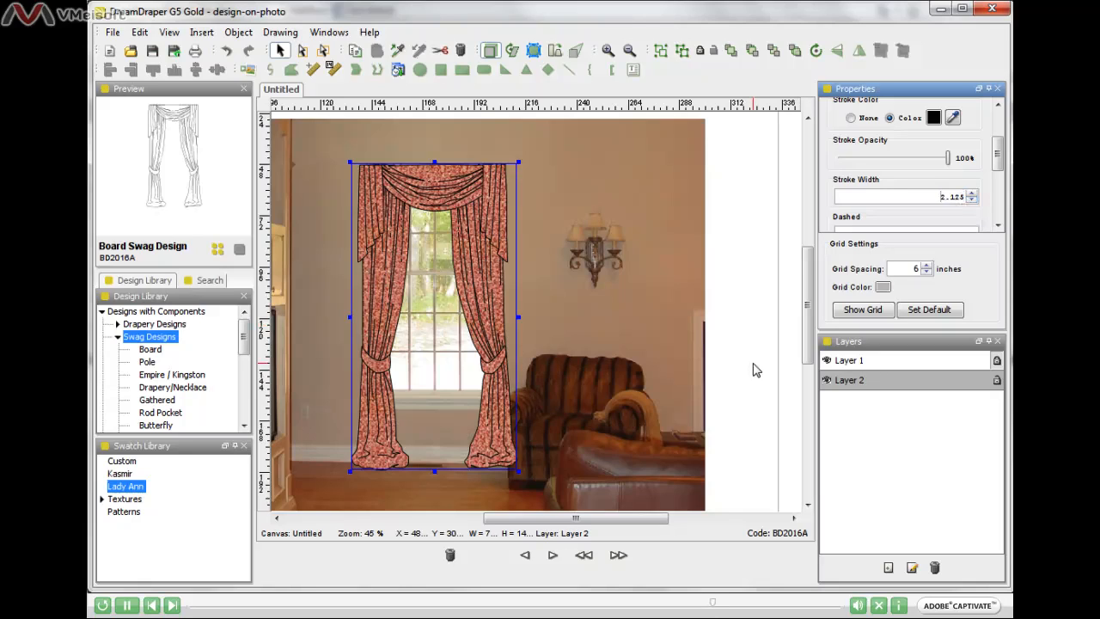
Step: Deselect the finished drapery design and save the changes to the existing design-on-photo portfolio
left_click(630, 51)
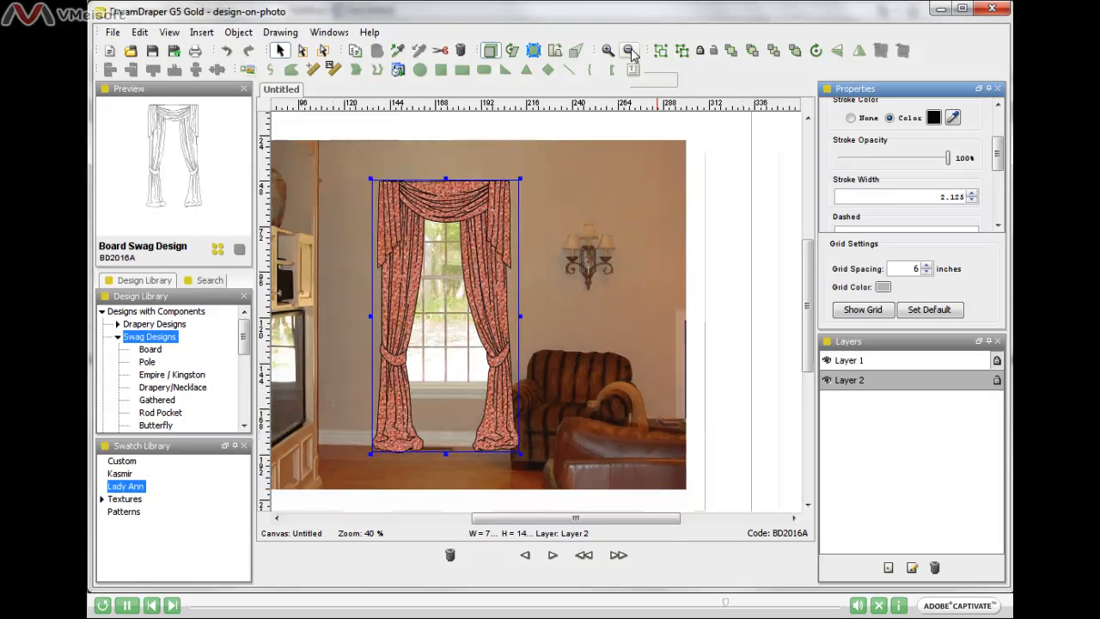
left_click(630, 52)
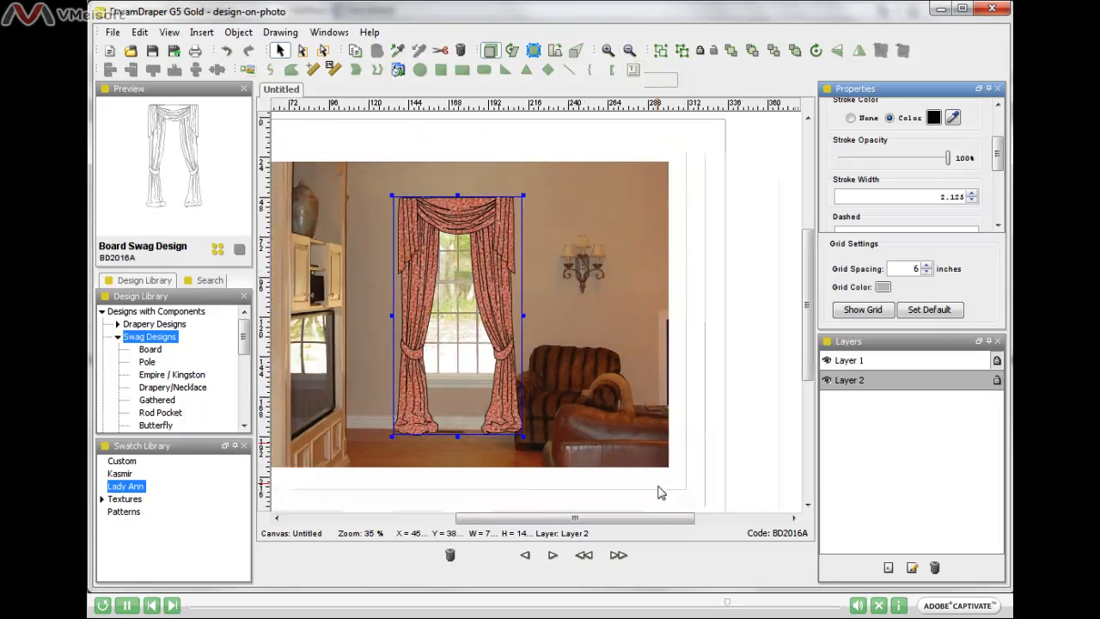
left_click_drag(658, 522, 624, 521)
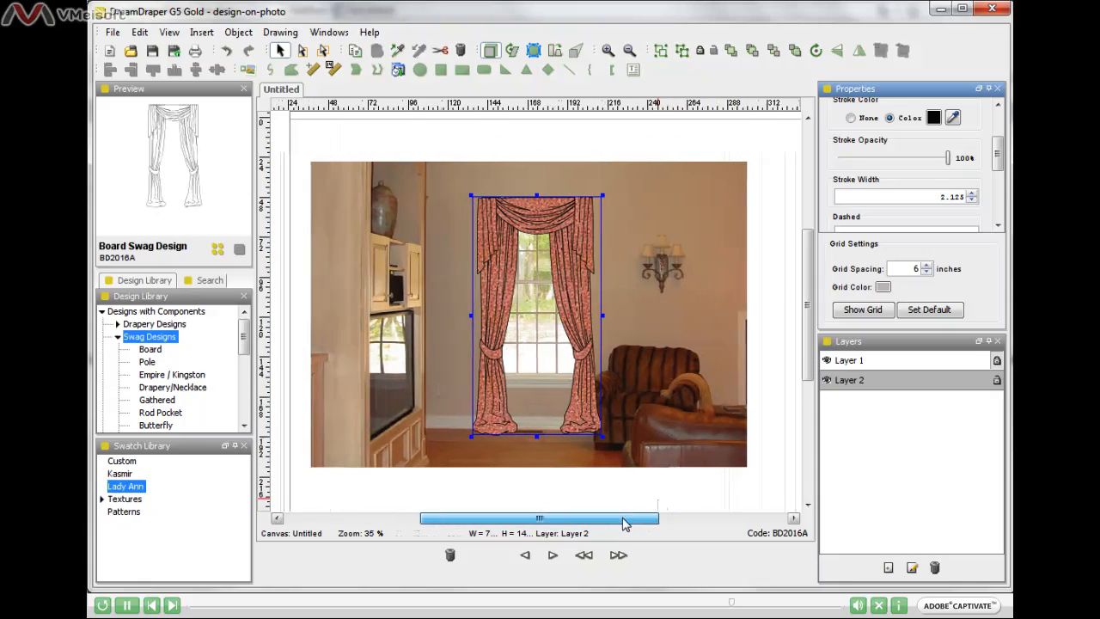
left_click(630, 51)
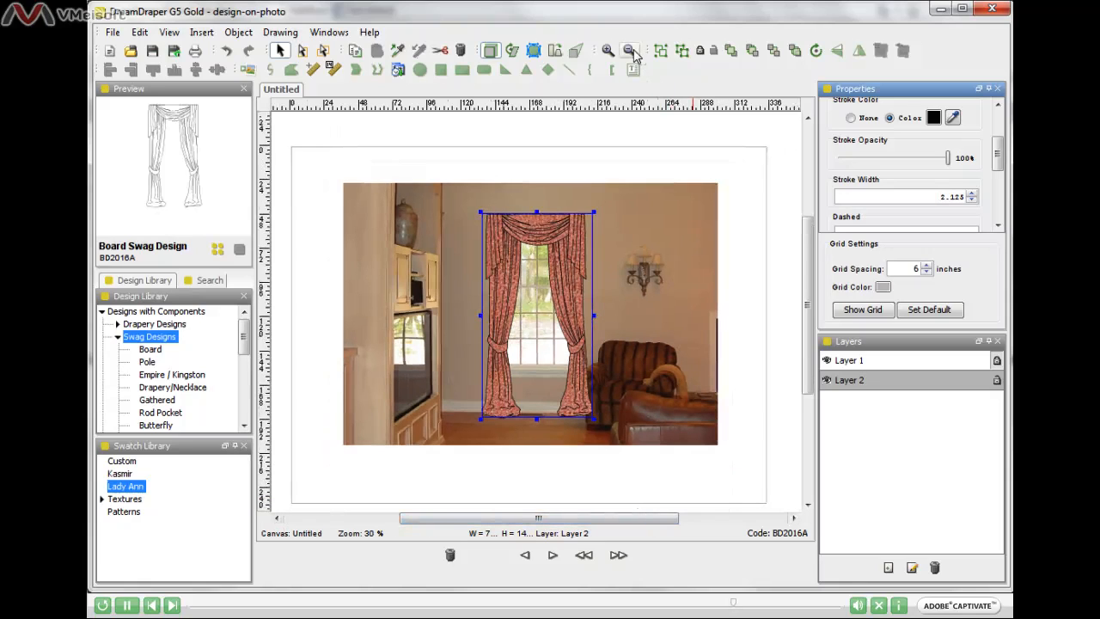
left_click(743, 199)
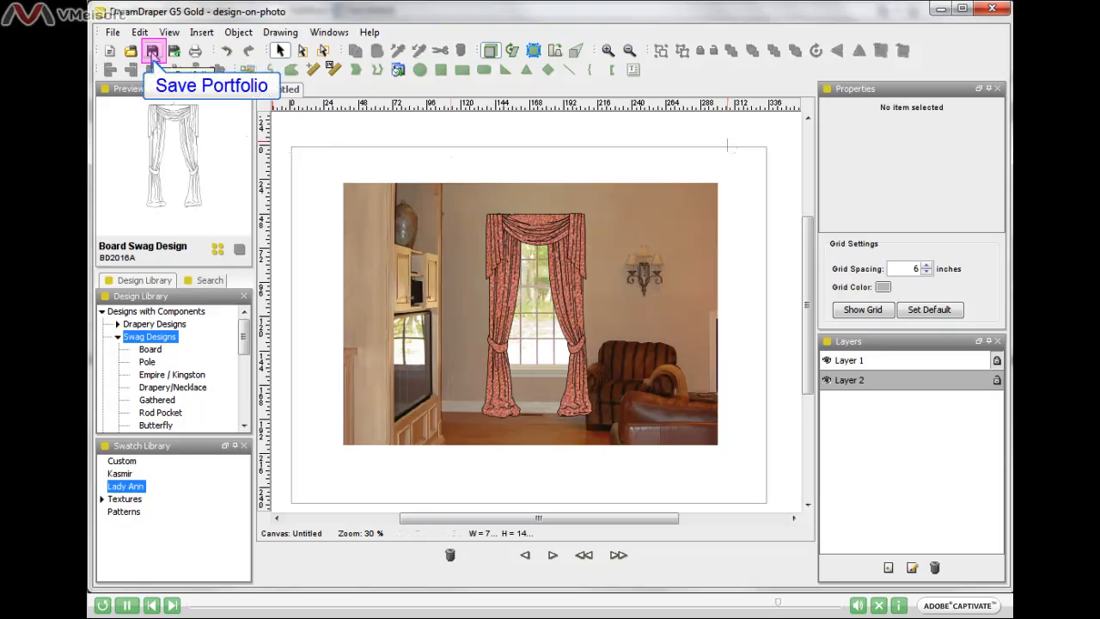
left_click(152, 52)
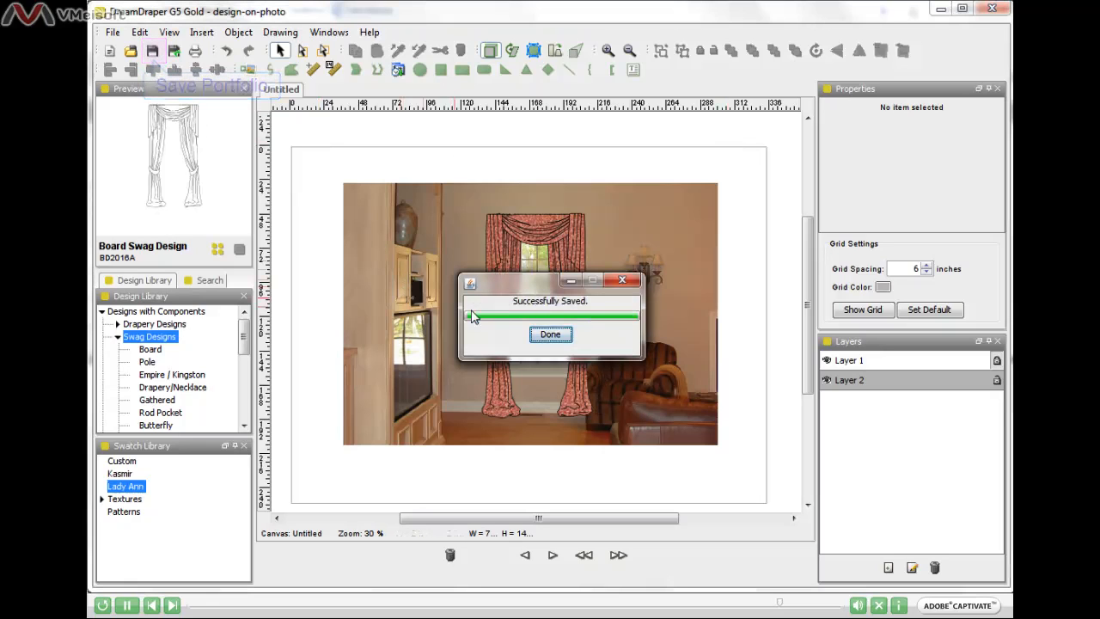
left_click(551, 335)
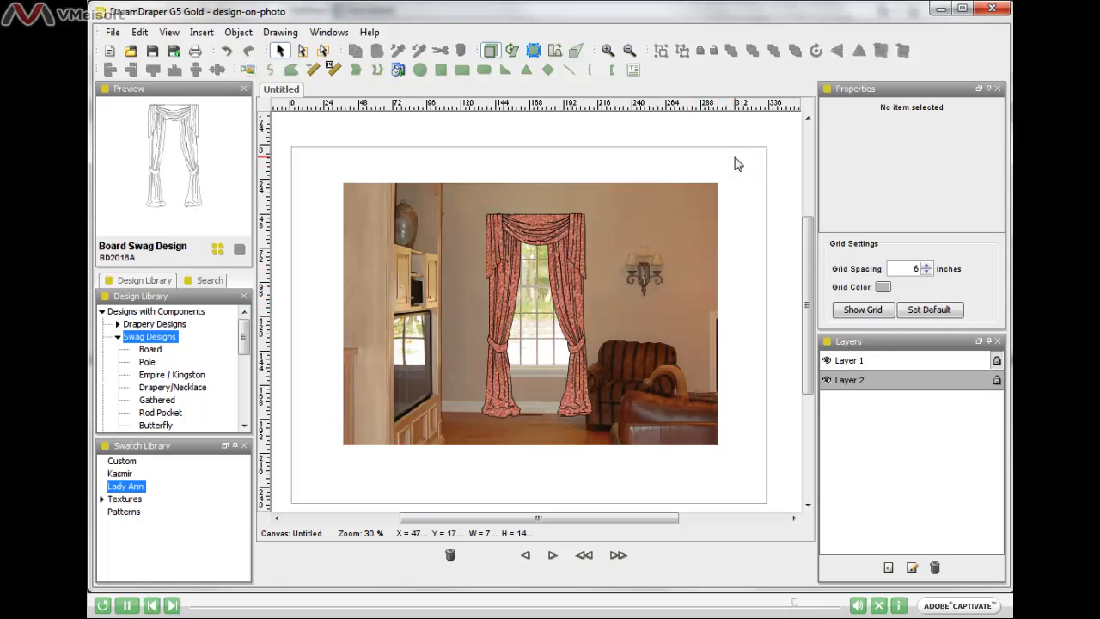
left_click(110, 35)
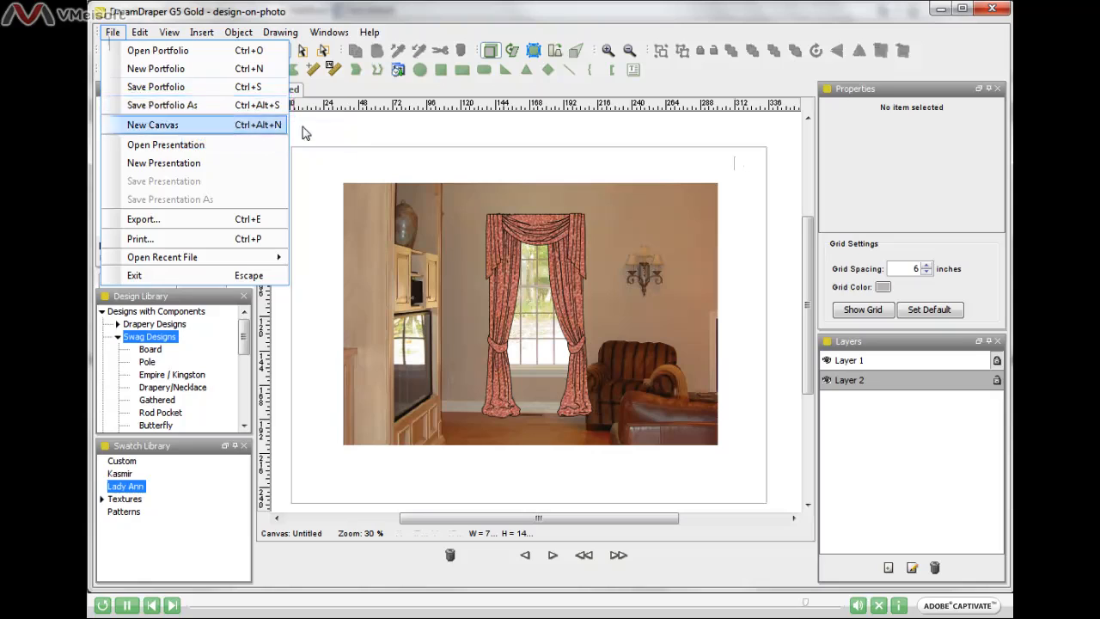
left_click(350, 143)
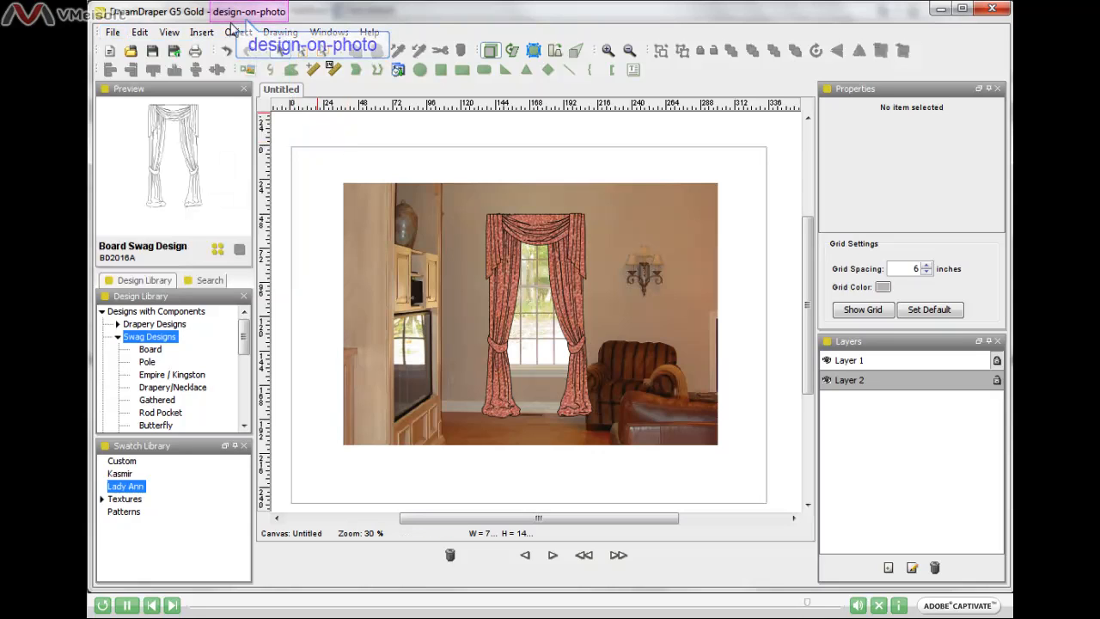